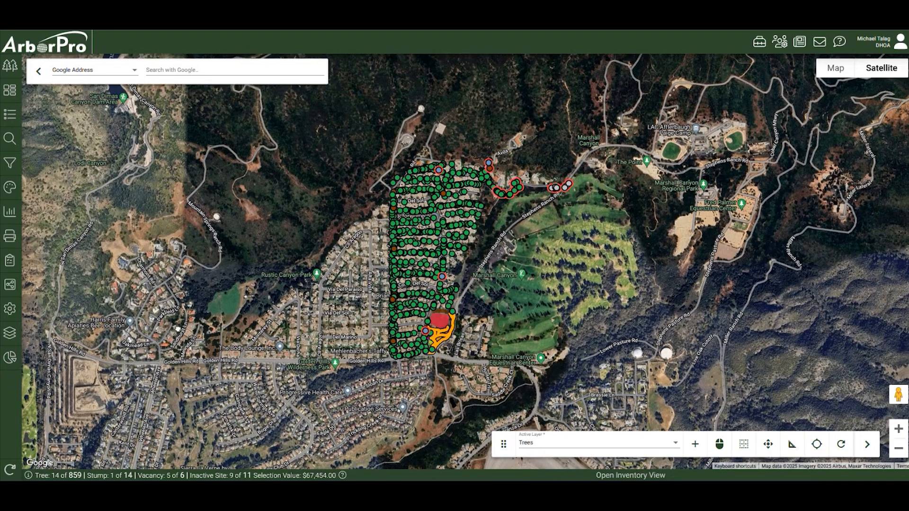
# Open the Data Summary for the Trees layer and choose Map Selection as its dataset
pyautogui.moveTo(106, 347); pyautogui.dragTo(74, 360)
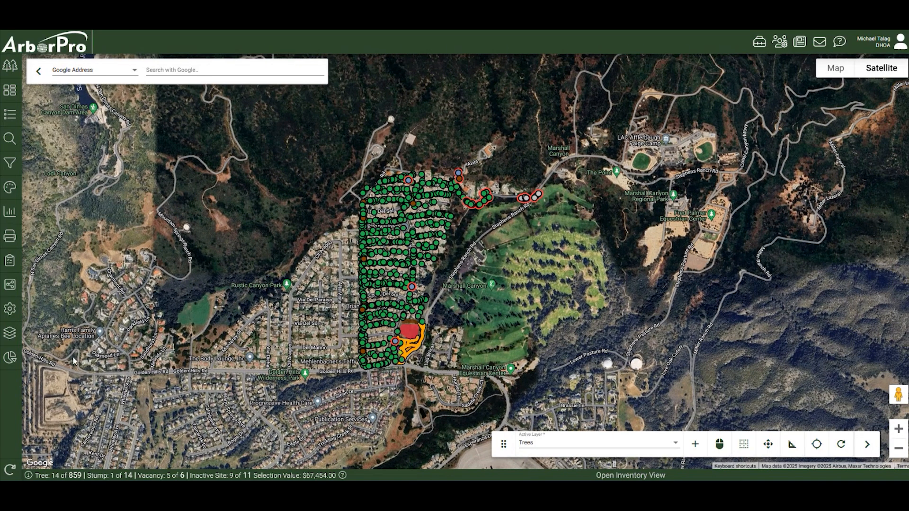
pyautogui.click(10, 358)
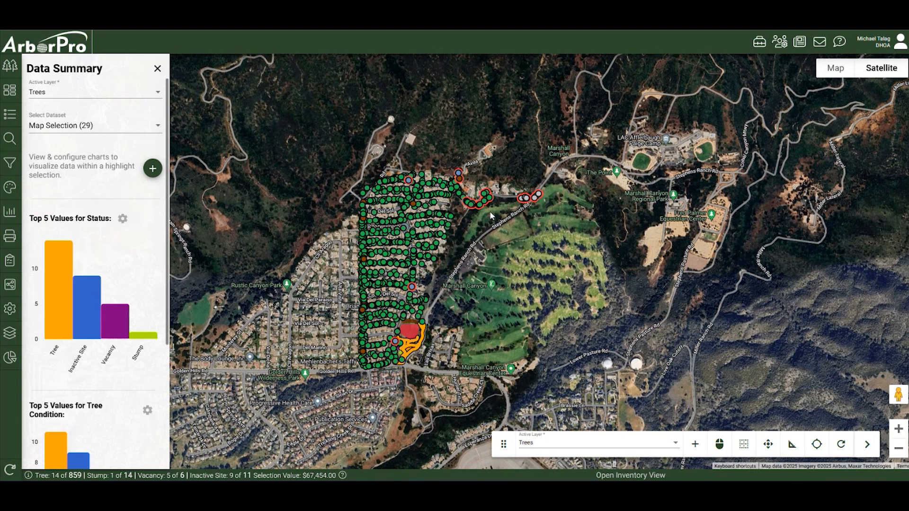
pyautogui.scroll(1, 490, 211)
pyautogui.click(109, 127)
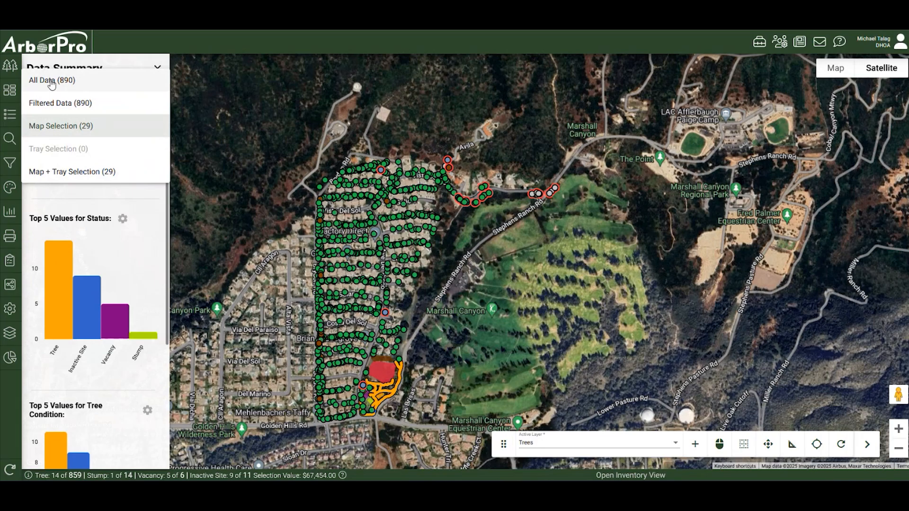
pyautogui.click(78, 126)
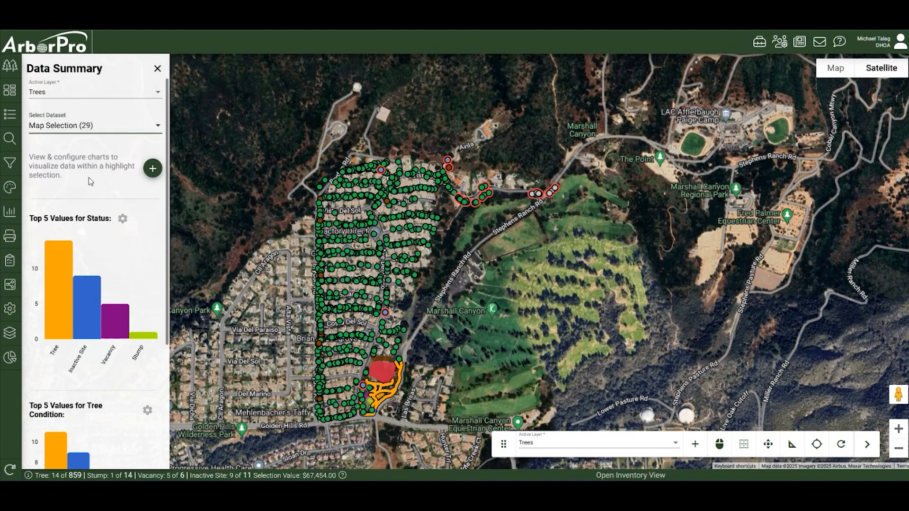
# Examine the bar values in the Status and Tree Condition charts of the data summary
pyautogui.scroll(-1, 98, 186)
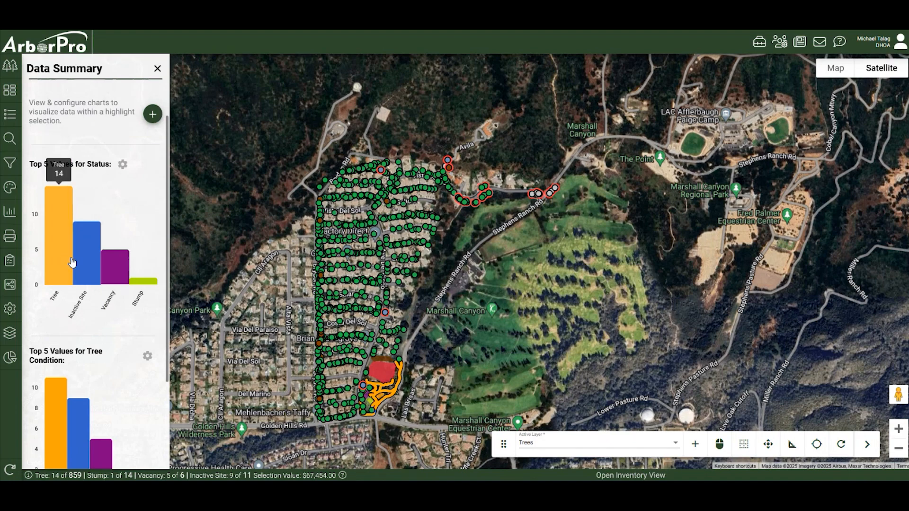
pyautogui.moveTo(122, 277)
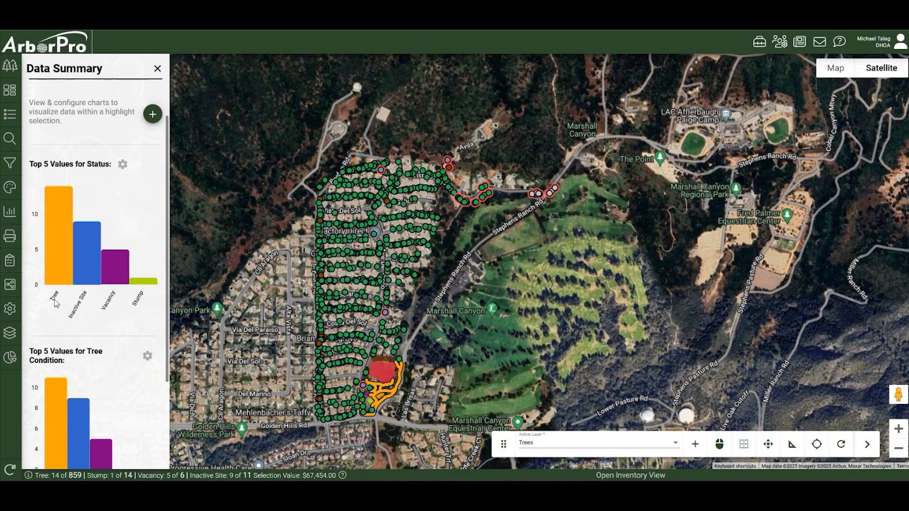
pyautogui.moveTo(59, 262)
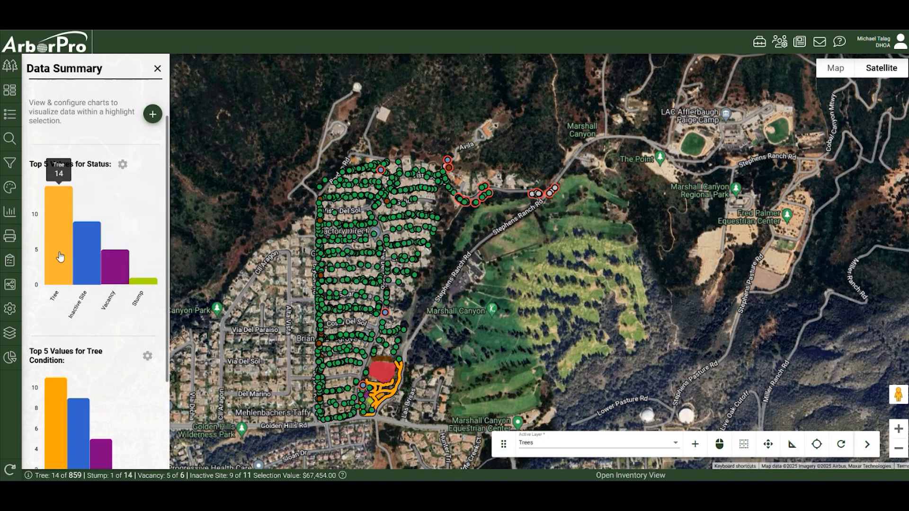
pyautogui.moveTo(92, 253)
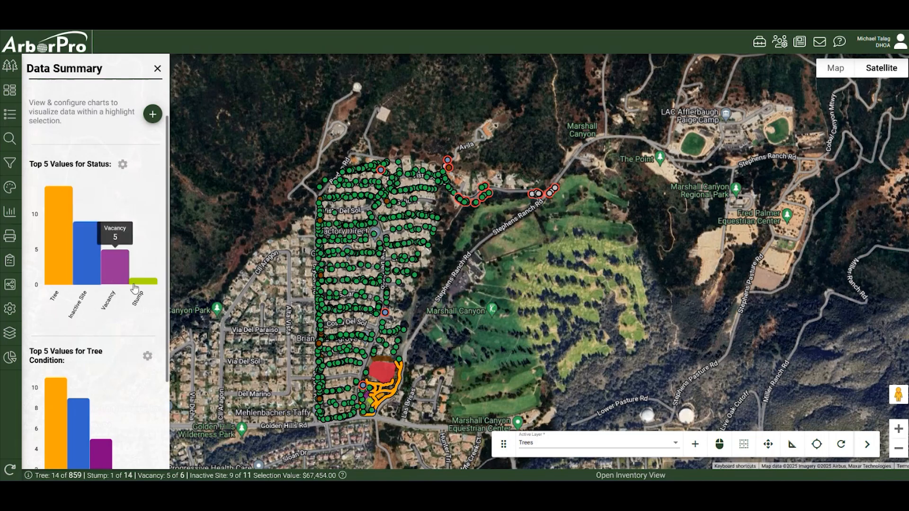
pyautogui.scroll(-2, 81, 282)
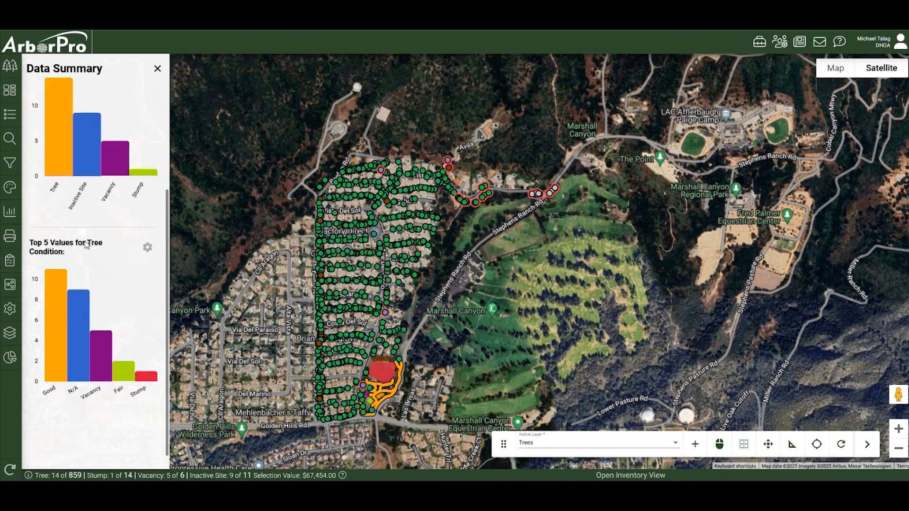
pyautogui.scroll(-1, 83, 279)
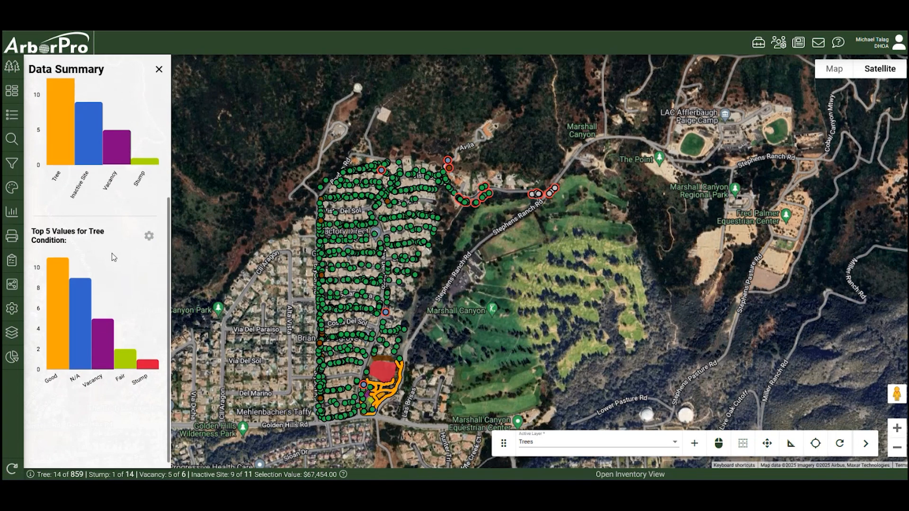
pyautogui.scroll(1, 120, 191)
pyautogui.scroll(2, 120, 191)
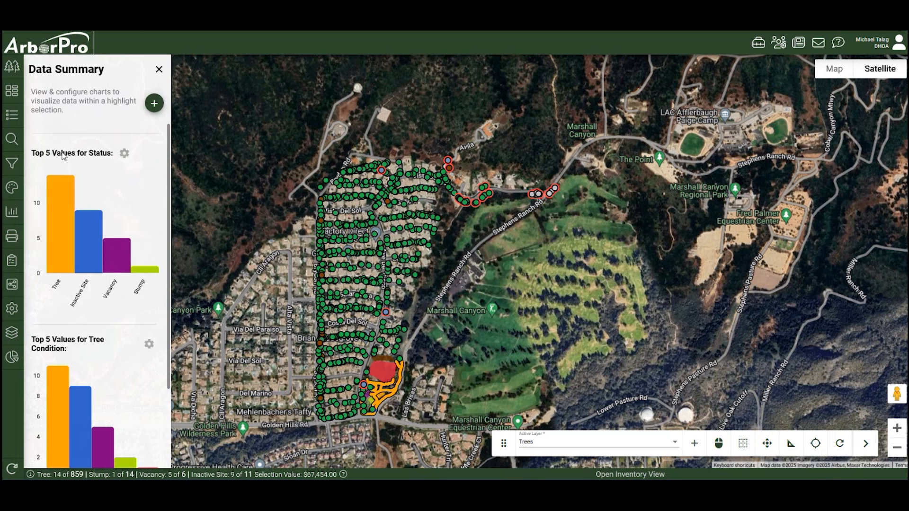
# Change the Status chart's type to Horizontal Bar and save the chart settings
pyautogui.click(124, 154)
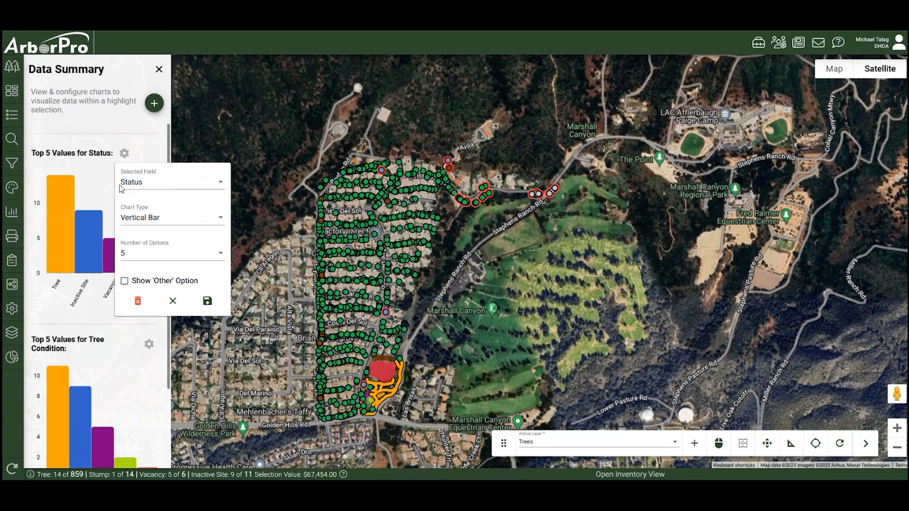
pyautogui.click(140, 182)
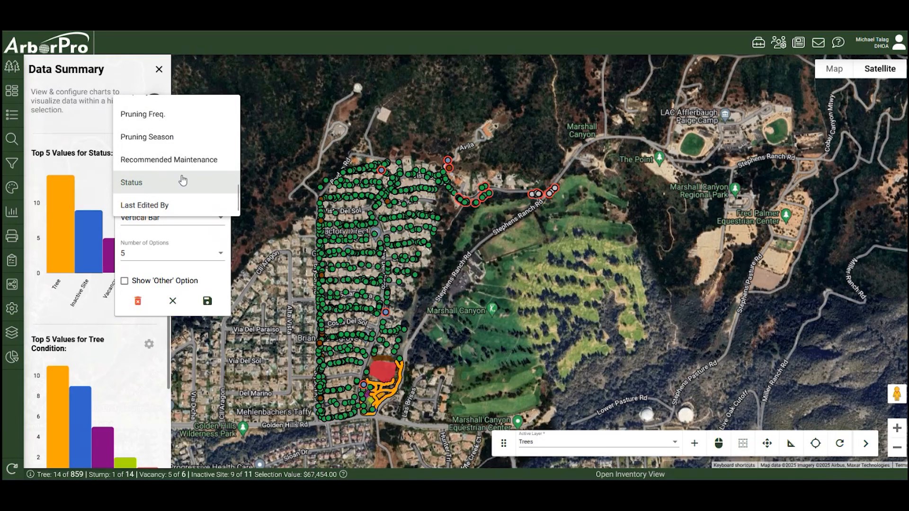
pyautogui.scroll(2, 180, 177)
pyautogui.scroll(2, 156, 170)
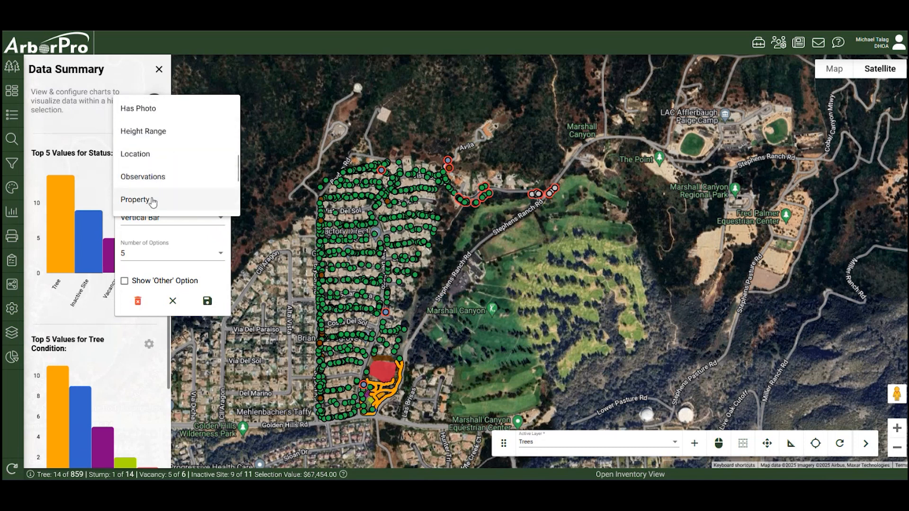
pyautogui.click(132, 223)
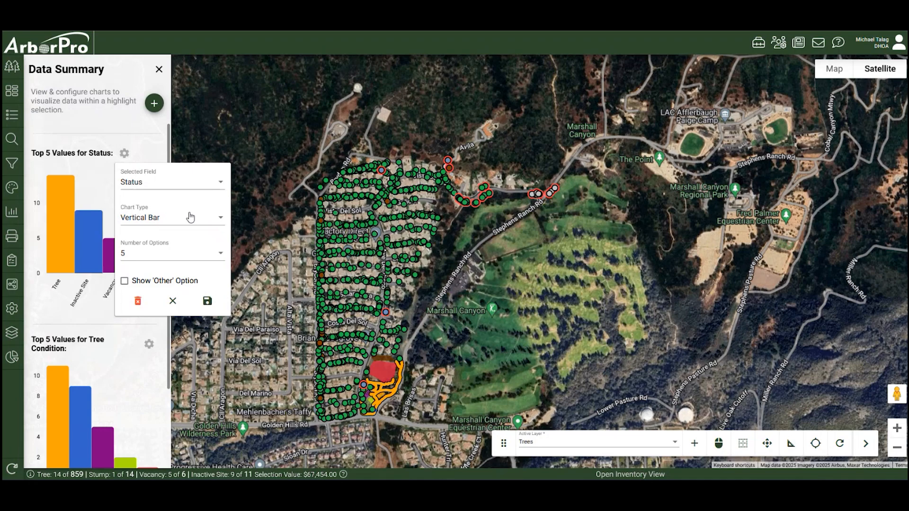
pyautogui.click(148, 223)
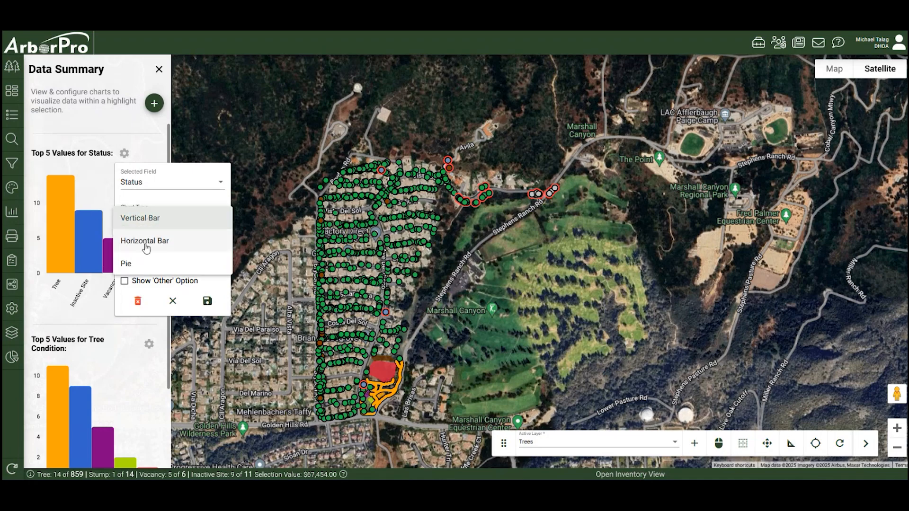
pyautogui.click(150, 245)
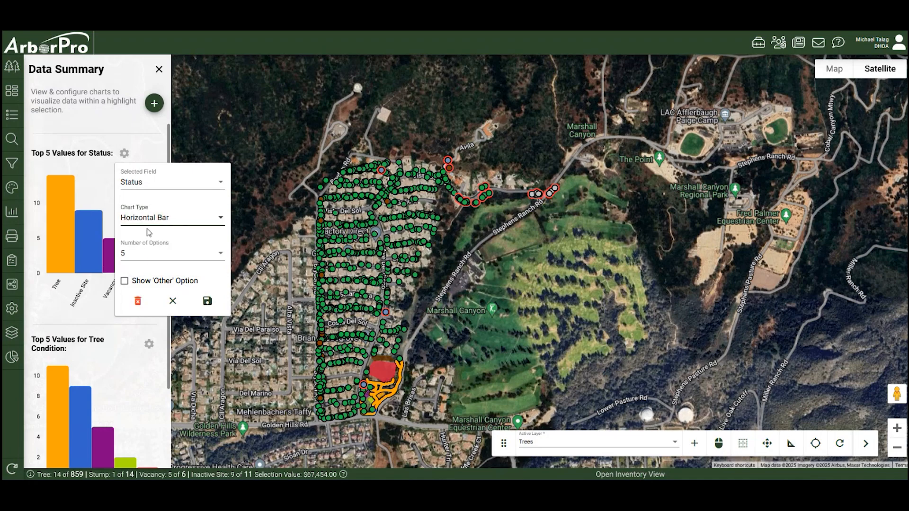
pyautogui.click(207, 303)
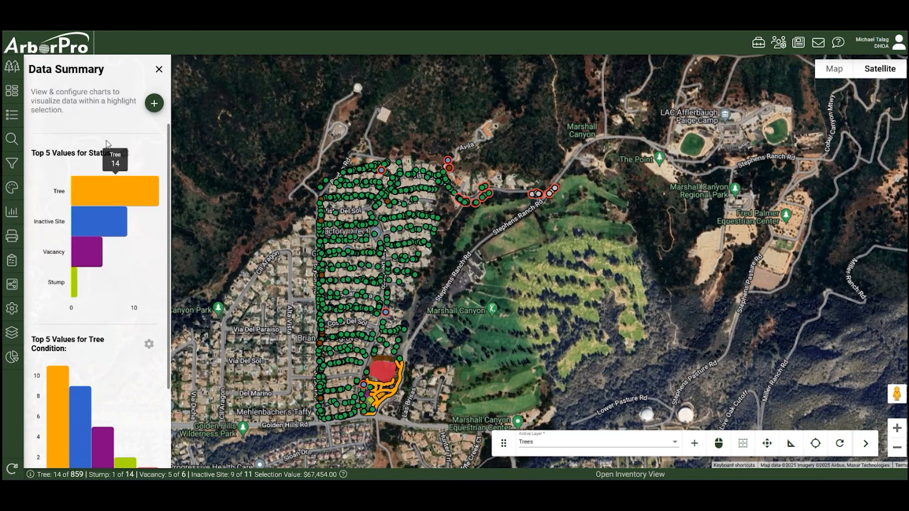
# Limit the Status chart to 3 options and save the chart settings
pyautogui.click(124, 153)
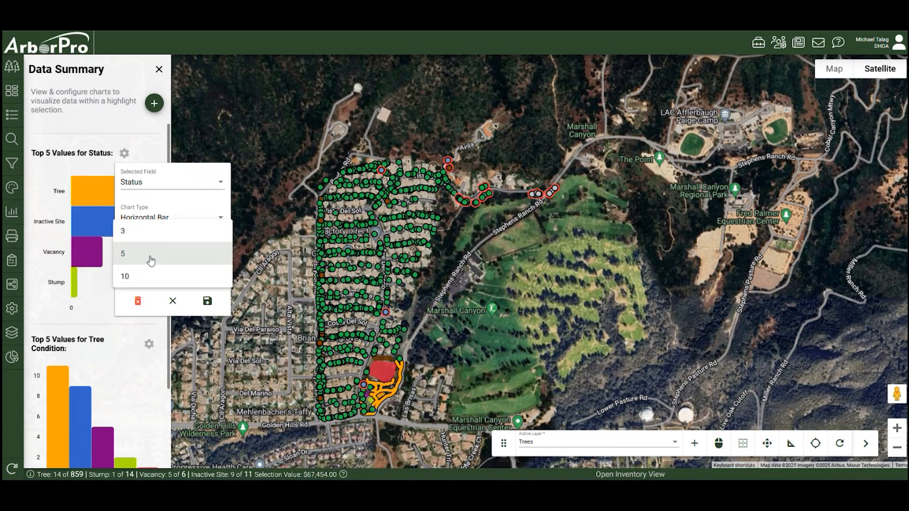
pyautogui.click(146, 258)
pyautogui.click(140, 236)
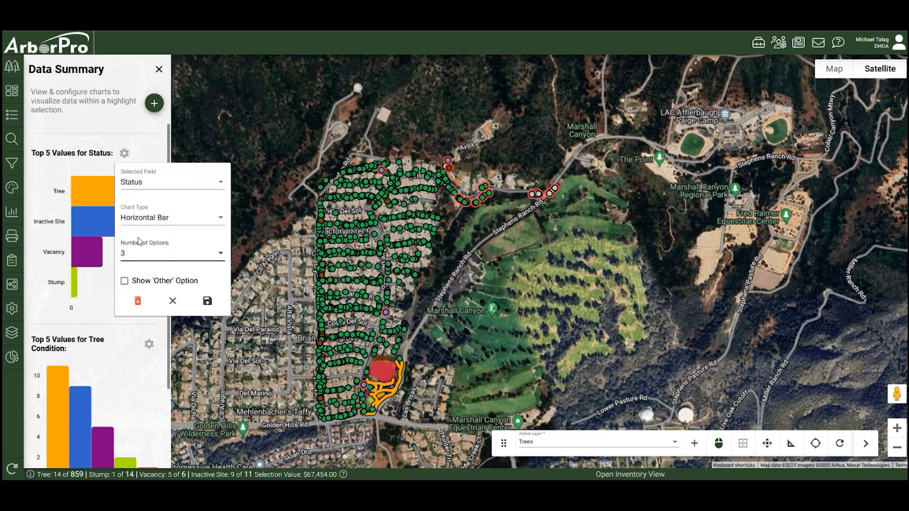
pyautogui.click(208, 301)
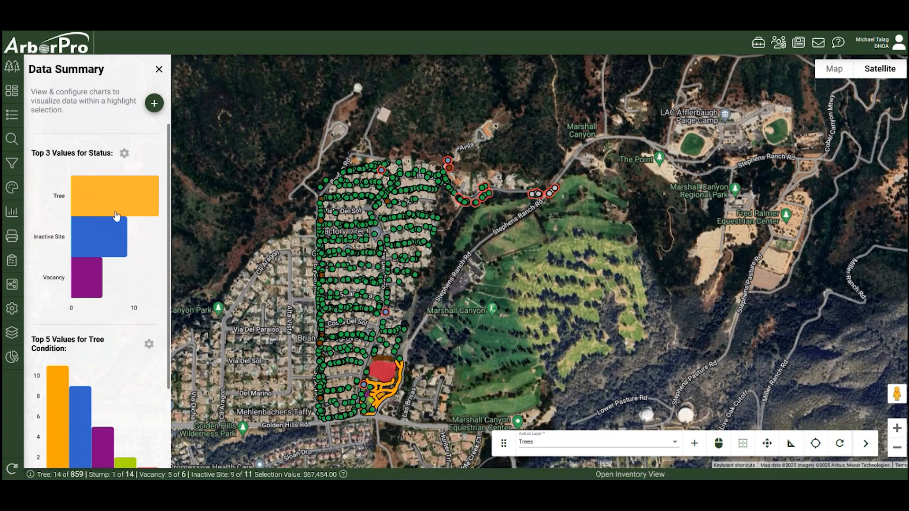
# Delete the horizontal bar Status chart from the data summary
pyautogui.scroll(-2, 118, 217)
pyautogui.scroll(2, 118, 217)
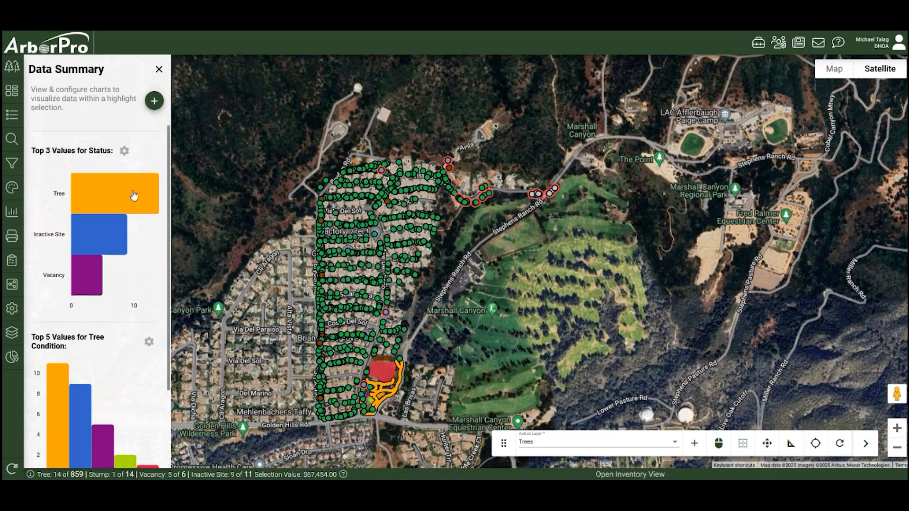
pyautogui.click(124, 153)
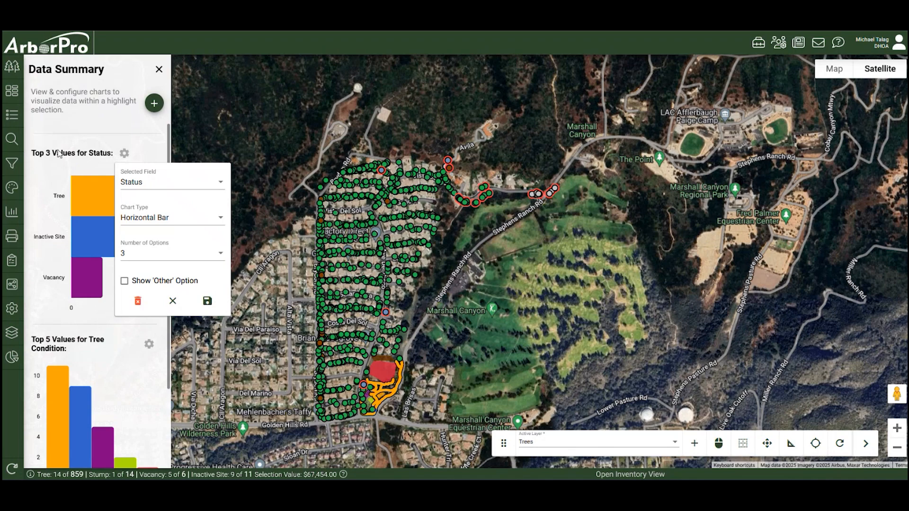
pyautogui.click(137, 302)
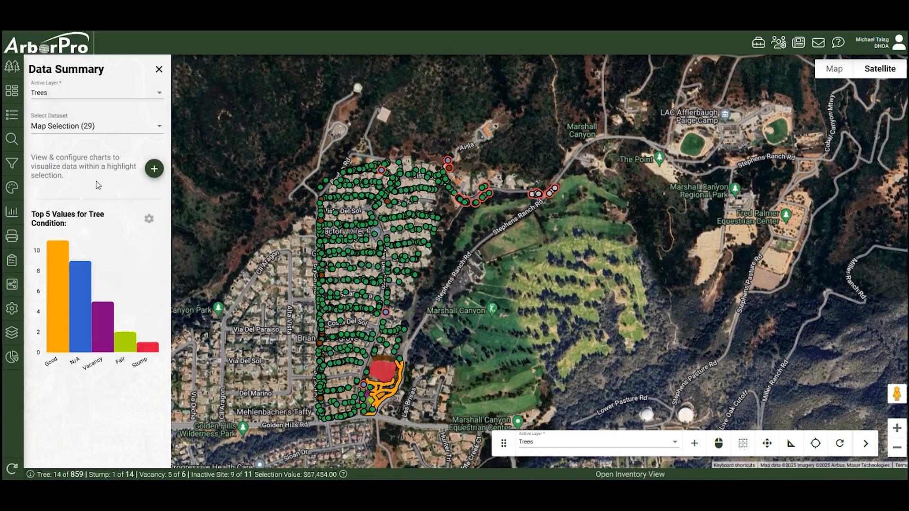
# Add a new chart to the data summary and set its selected field to Common
pyautogui.click(156, 173)
pyautogui.scroll(-3, 97, 184)
pyautogui.scroll(-1, 101, 309)
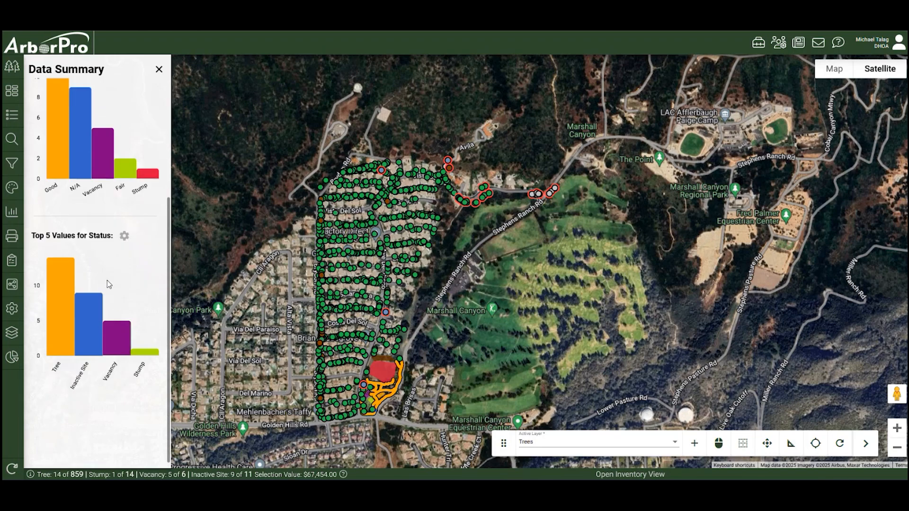
pyautogui.scroll(1, 107, 277)
pyautogui.scroll(-1, 107, 277)
pyautogui.click(124, 237)
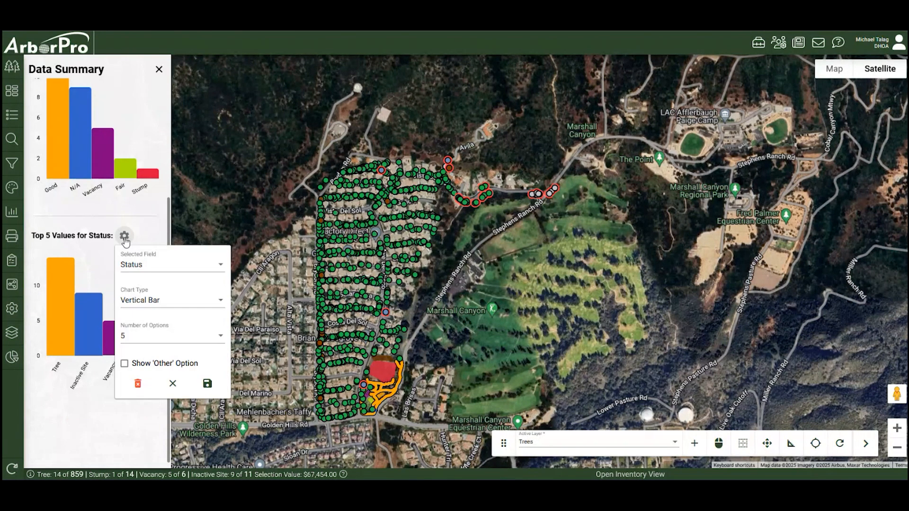
pyautogui.click(135, 270)
pyautogui.scroll(2, 137, 265)
pyautogui.scroll(1, 163, 250)
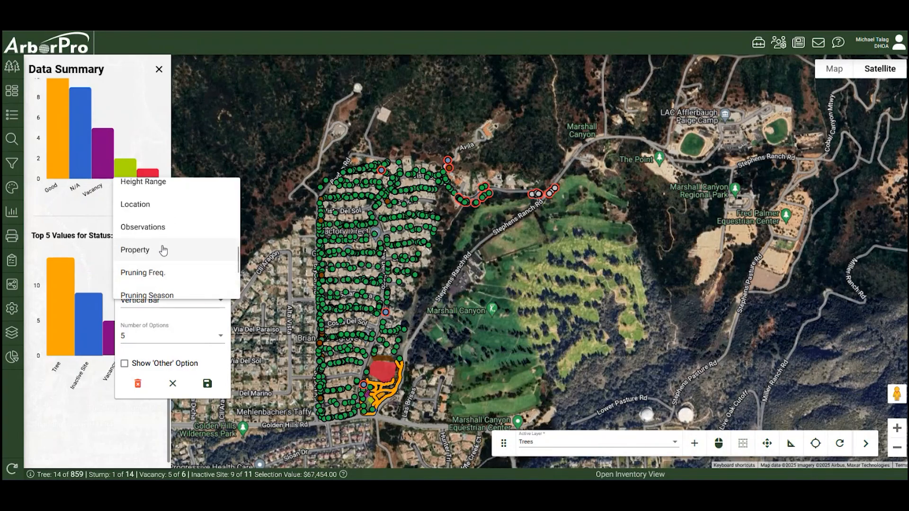
pyautogui.scroll(3, 163, 250)
pyautogui.click(162, 259)
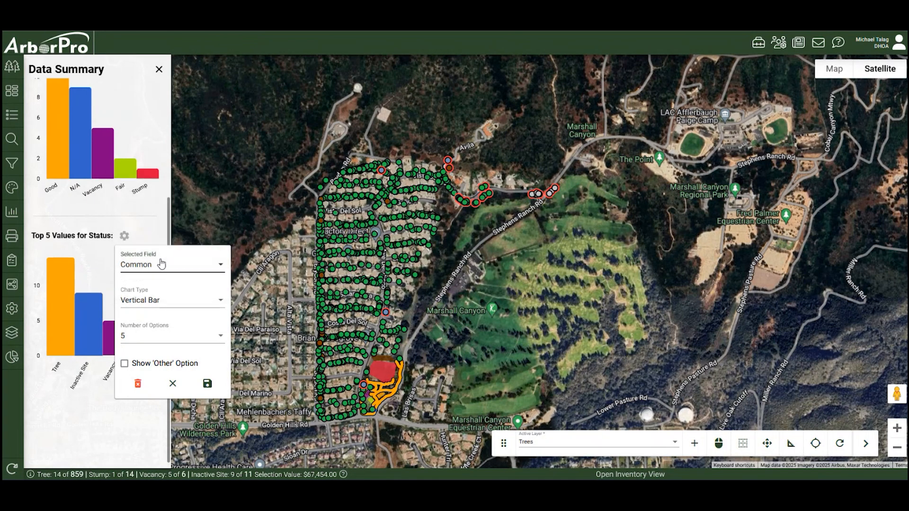
# Make the new Common chart a Pie with 10 options and save its settings
pyautogui.click(177, 306)
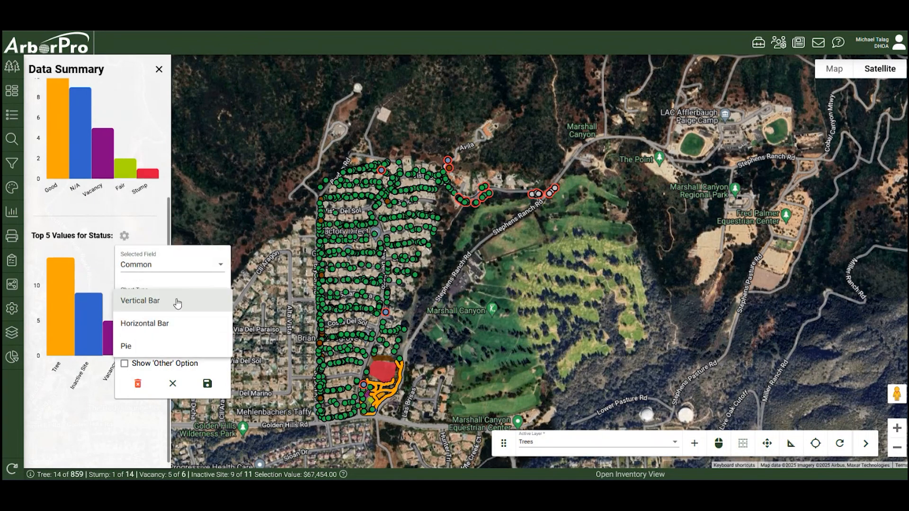
pyautogui.click(148, 347)
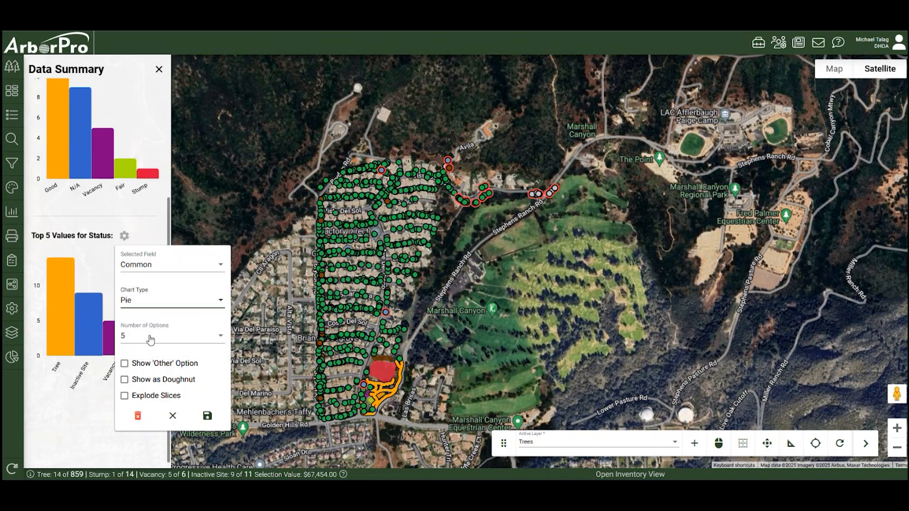
pyautogui.click(142, 336)
pyautogui.click(142, 363)
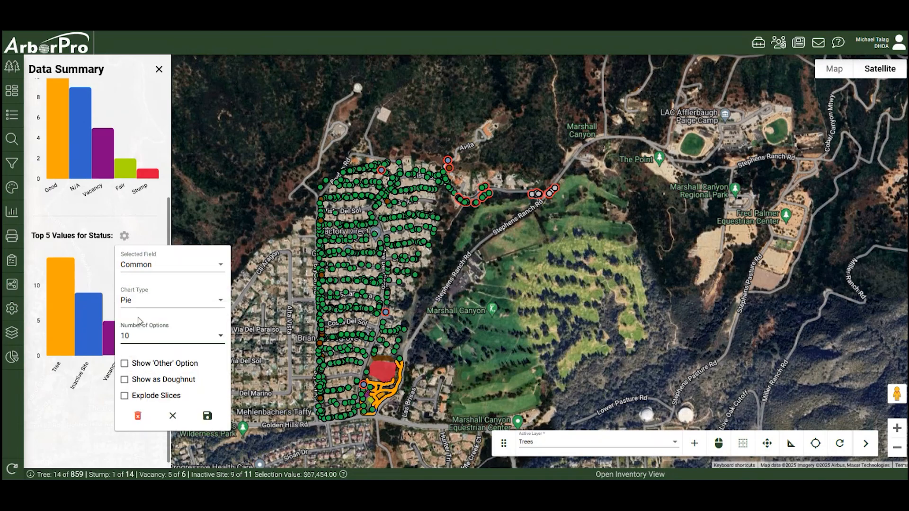
pyautogui.click(207, 418)
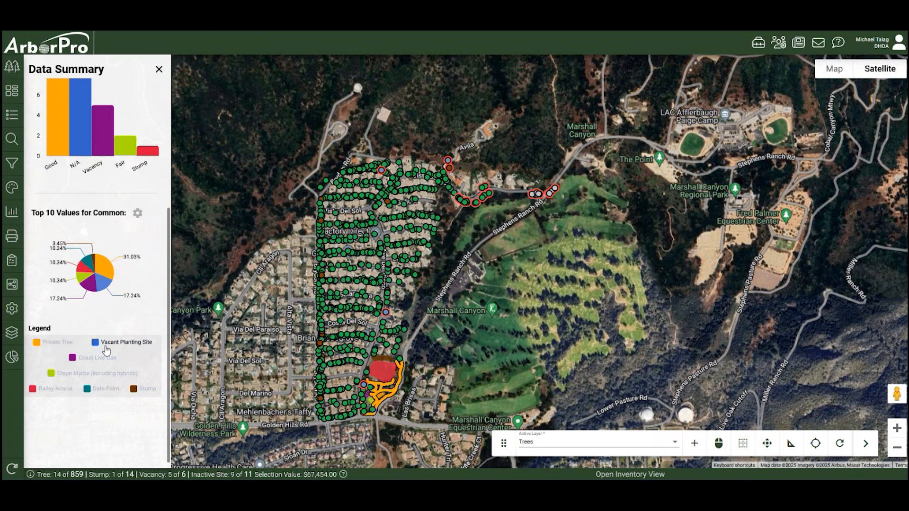
# Examine the Common pie chart and its configuration options, closing the settings without saving
pyautogui.moveTo(104, 272)
pyautogui.scroll(-1, 172, 271)
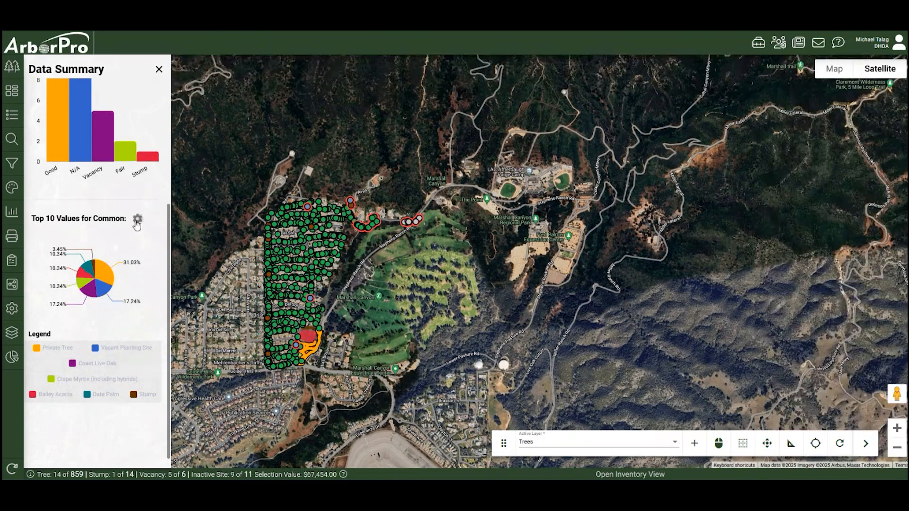
pyautogui.click(137, 218)
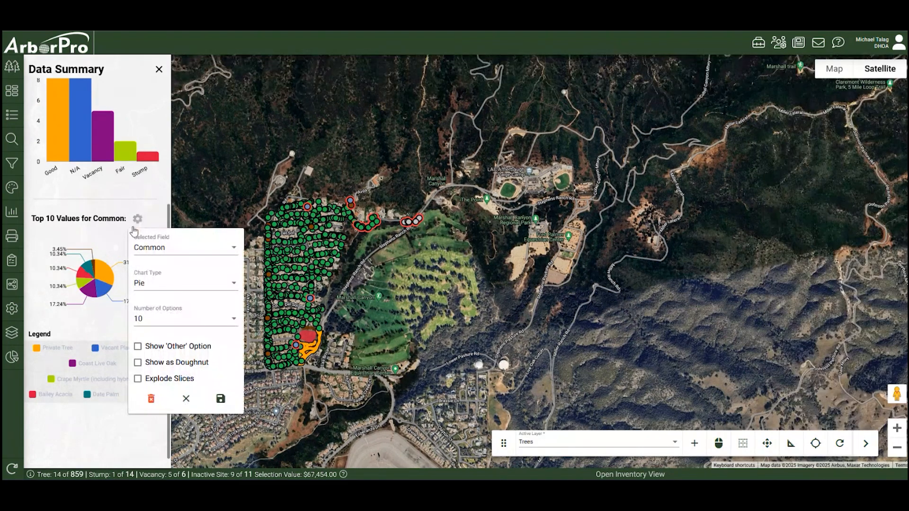
pyautogui.click(186, 399)
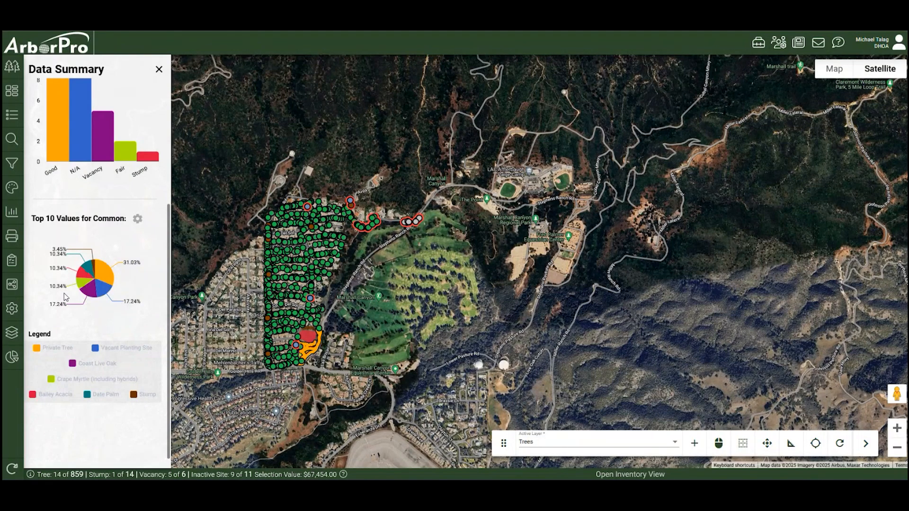
# Enable Pane Resizing in the Pane Options of the application's preferences
pyautogui.click(12, 309)
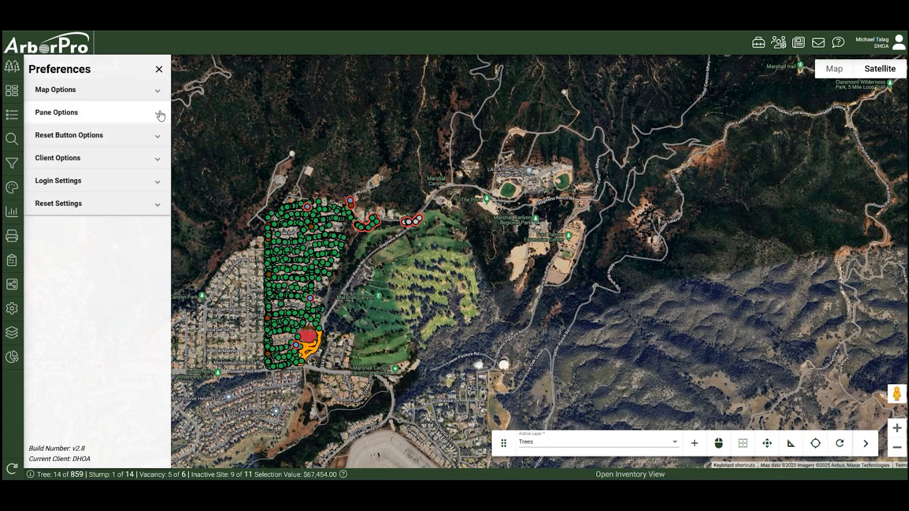
pyautogui.click(160, 116)
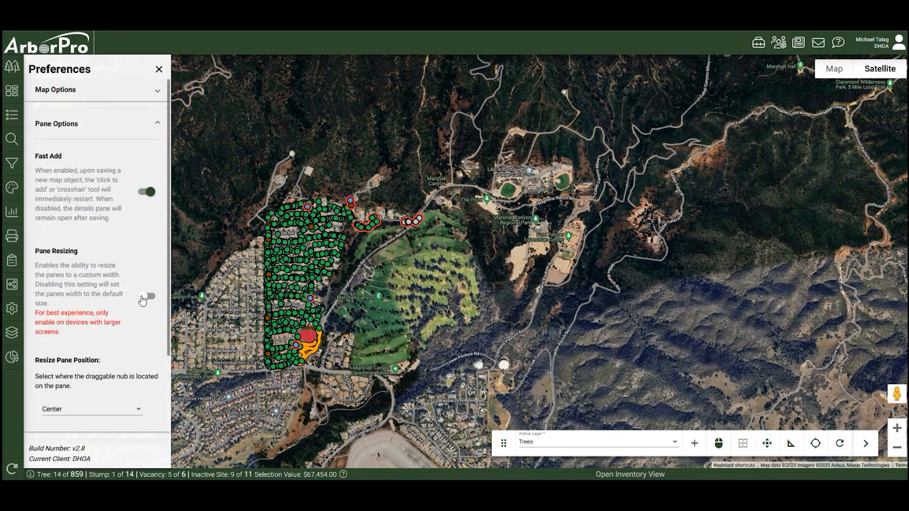
pyautogui.click(147, 298)
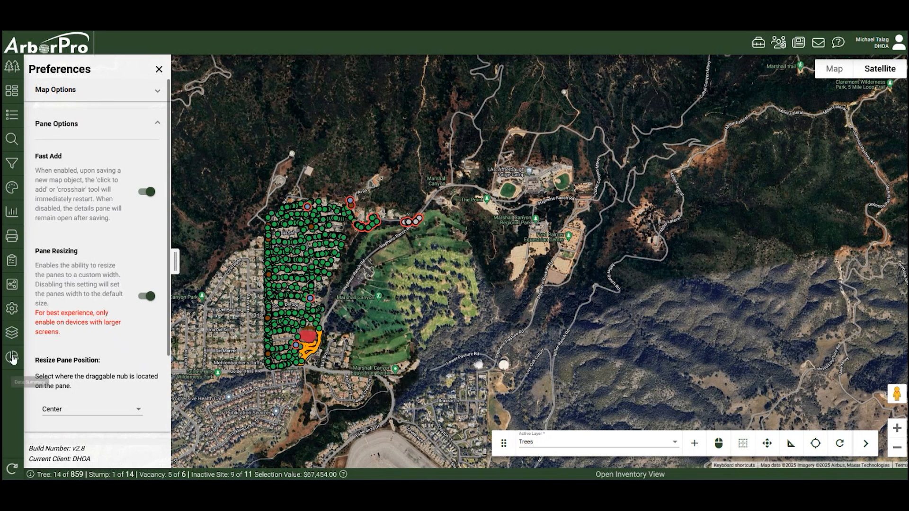
# Return to the Data Summary, widen its pane to about half the window, and look through the enlarged Tree Condition and Common charts
pyautogui.click(13, 358)
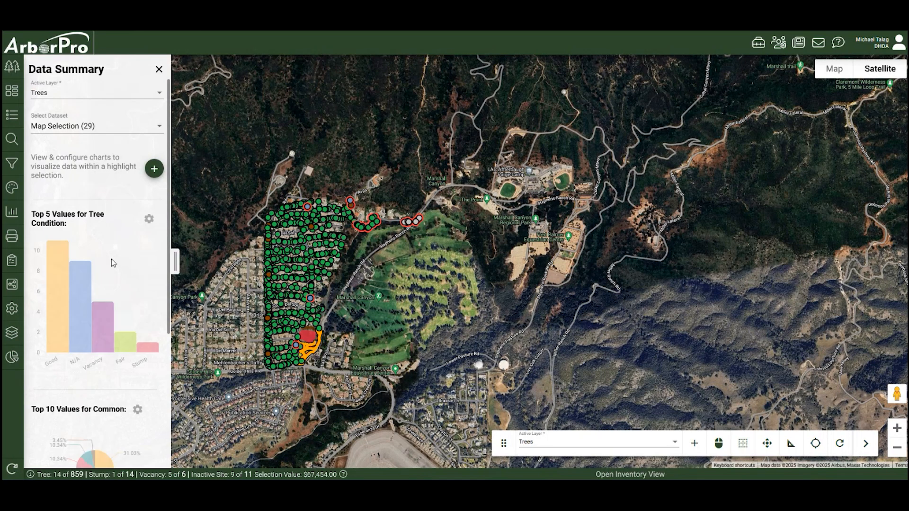
pyautogui.click(176, 263)
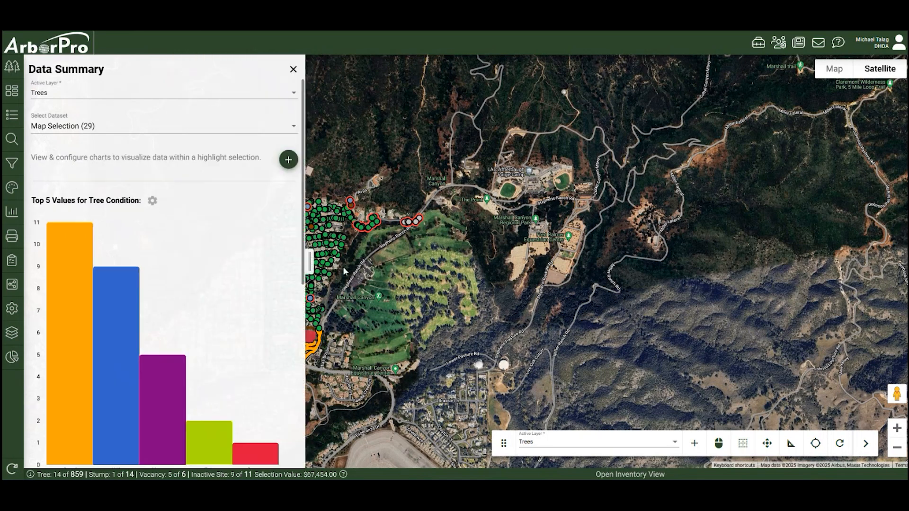
pyautogui.scroll(-1, 252, 243)
pyautogui.scroll(-4, 215, 242)
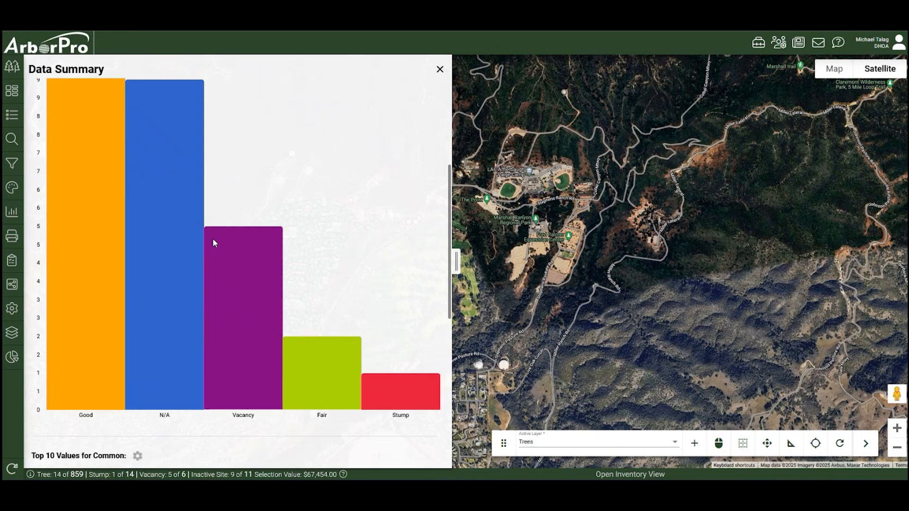
pyautogui.moveTo(116, 279)
pyautogui.scroll(-6, 118, 279)
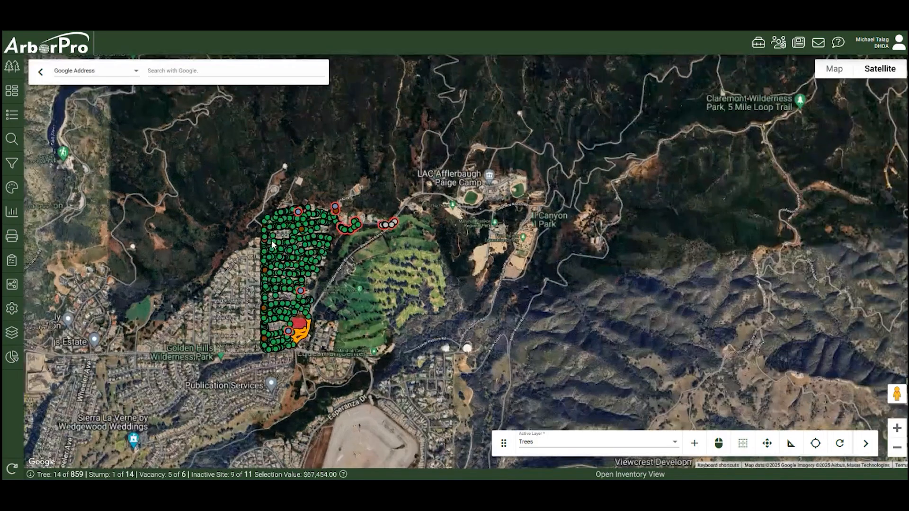
# Zoom the map in on the tree inventory and reopen the Data Summary to review the map selection's charts
pyautogui.scroll(3, 253, 256)
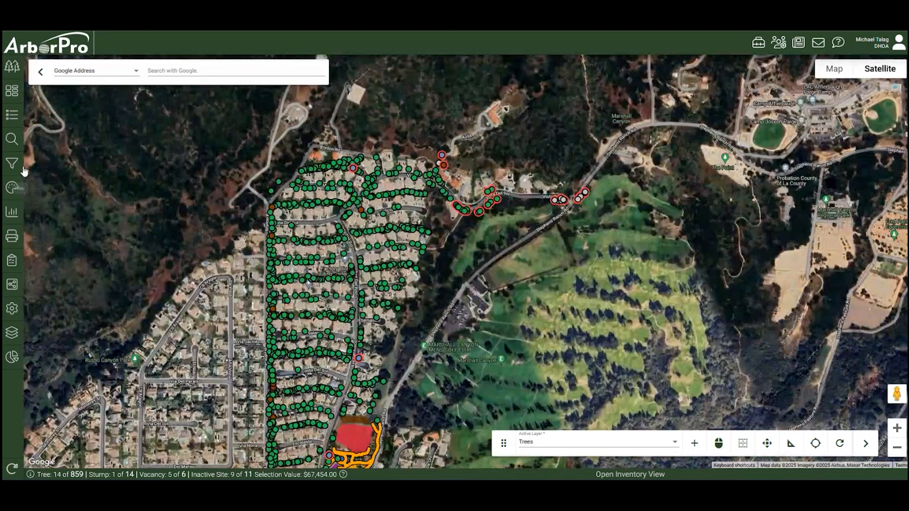
pyautogui.click(12, 358)
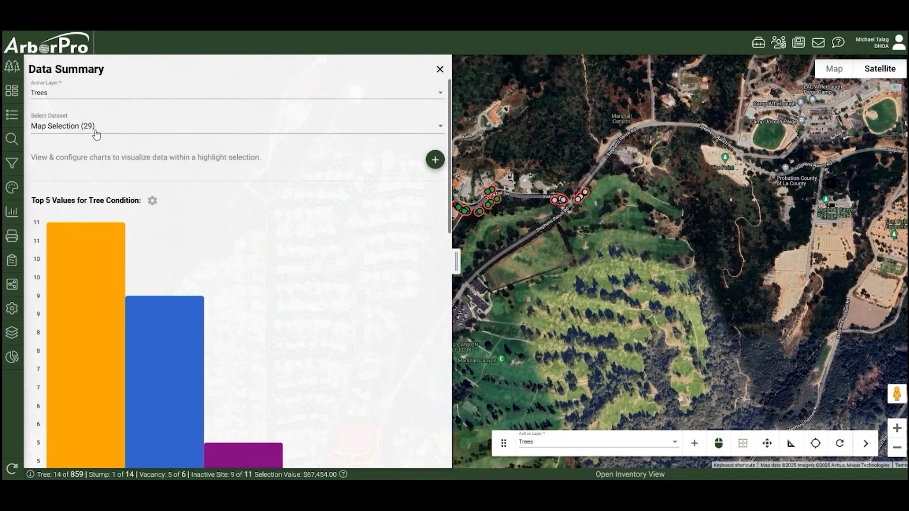
pyautogui.scroll(-1, 98, 135)
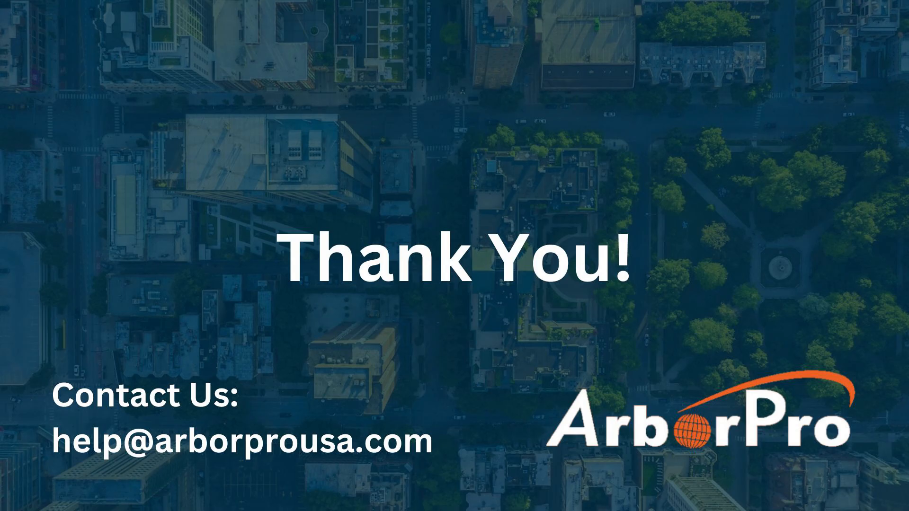